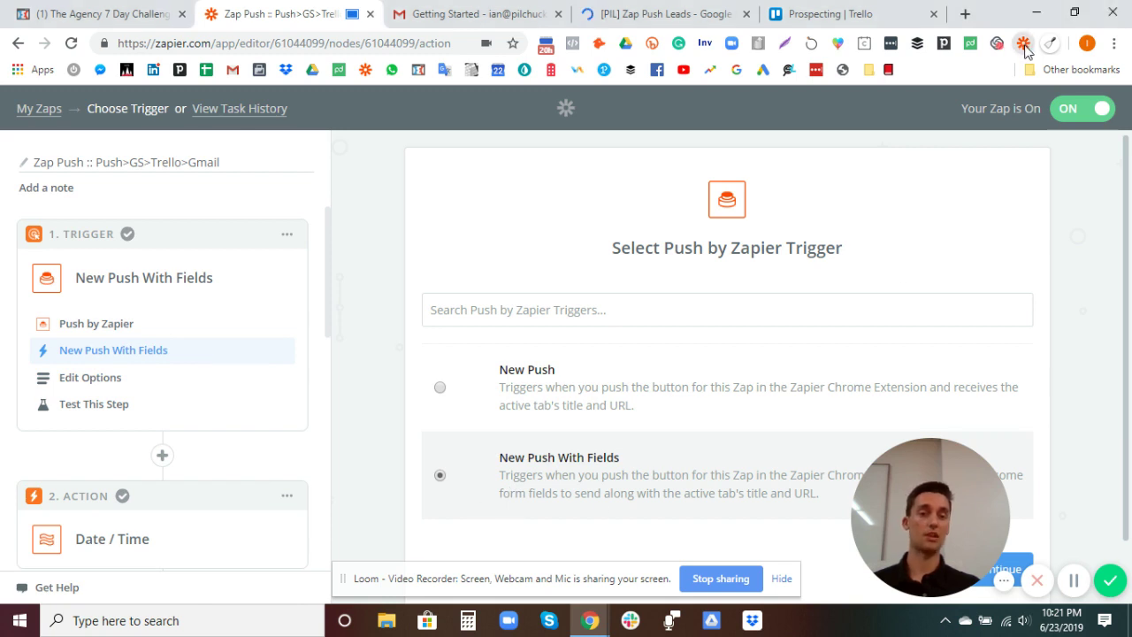
# Step: Preview the Trello-Gmail zap's lead form in the Push by Zapier extension, then close it
pyautogui.click(1023, 46)
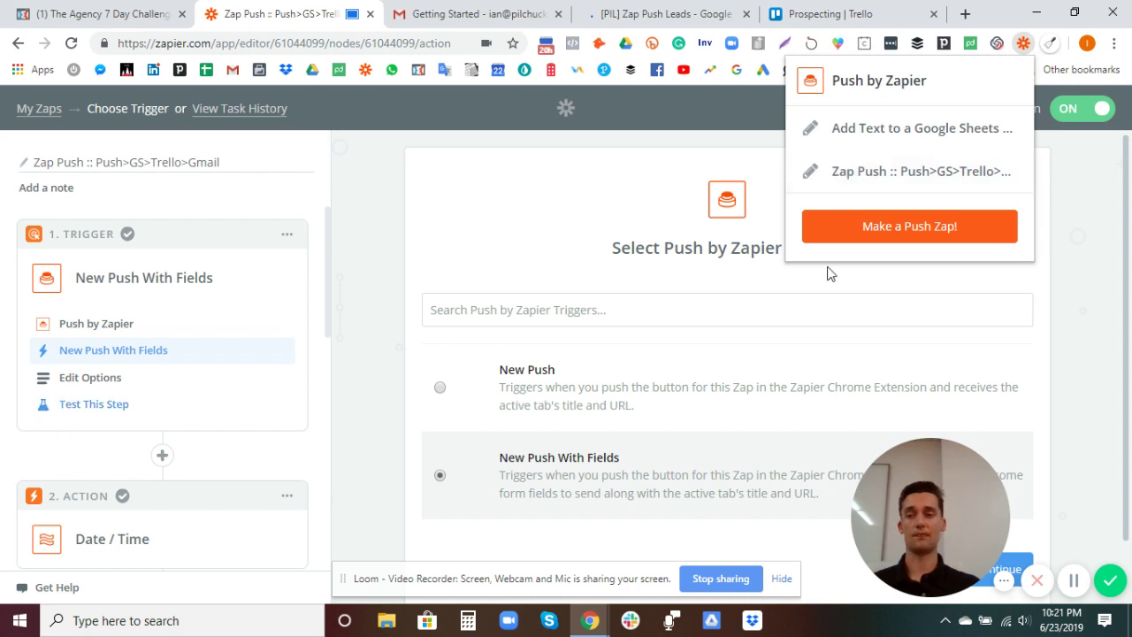
pyautogui.click(874, 175)
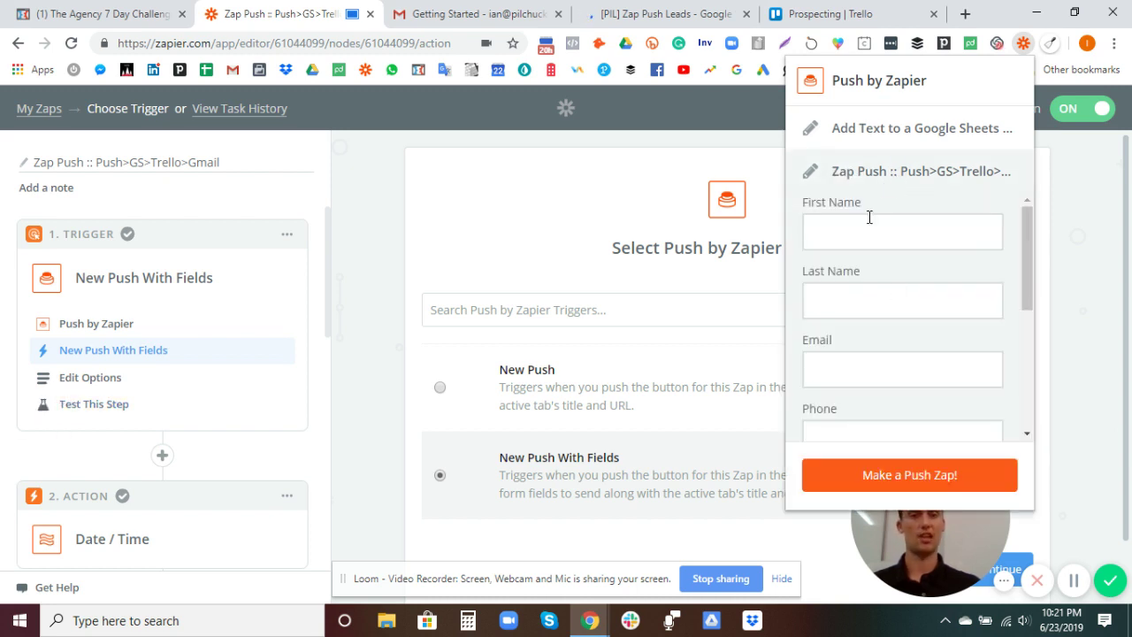
pyautogui.moveTo(1031, 257); pyautogui.dragTo(1031, 289)
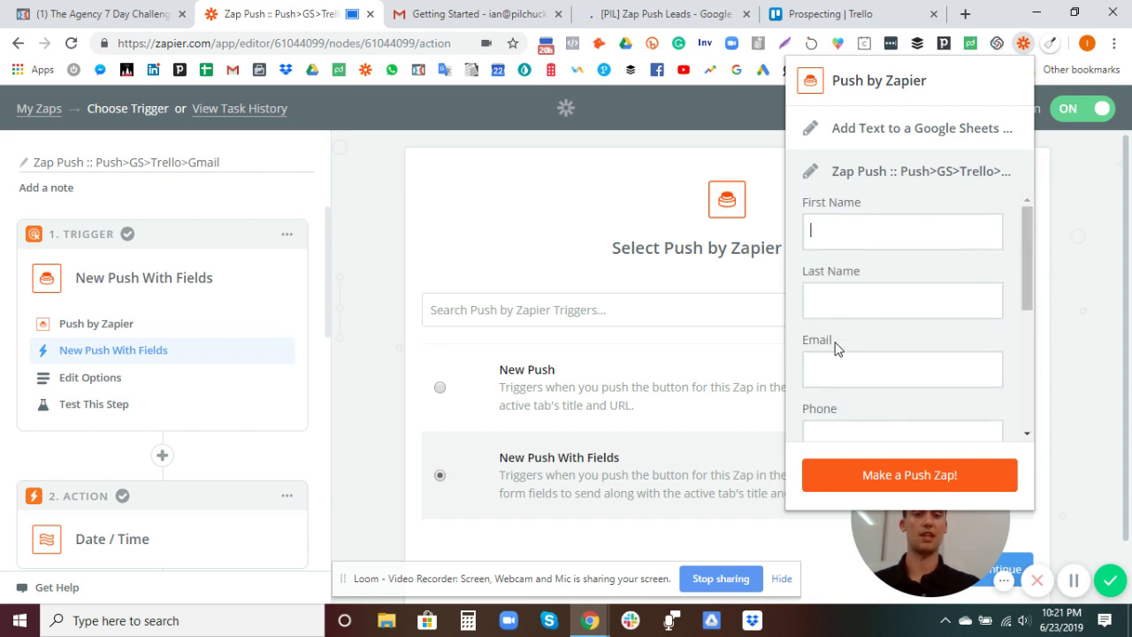
pyautogui.moveTo(1029, 250); pyautogui.dragTo(1025, 375)
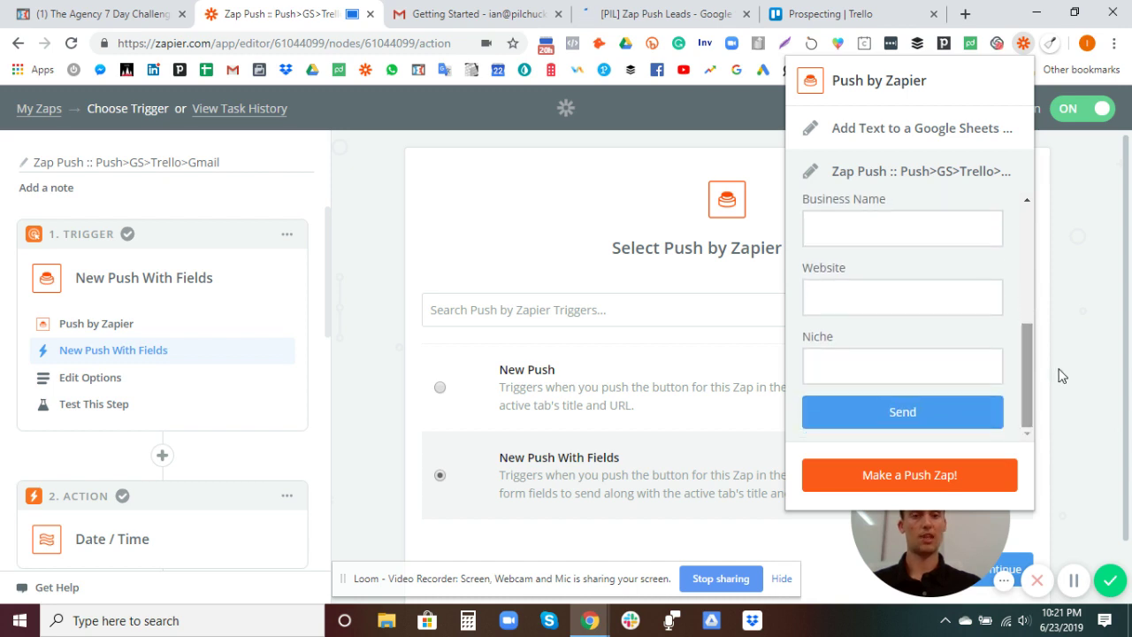
pyautogui.click(1078, 326)
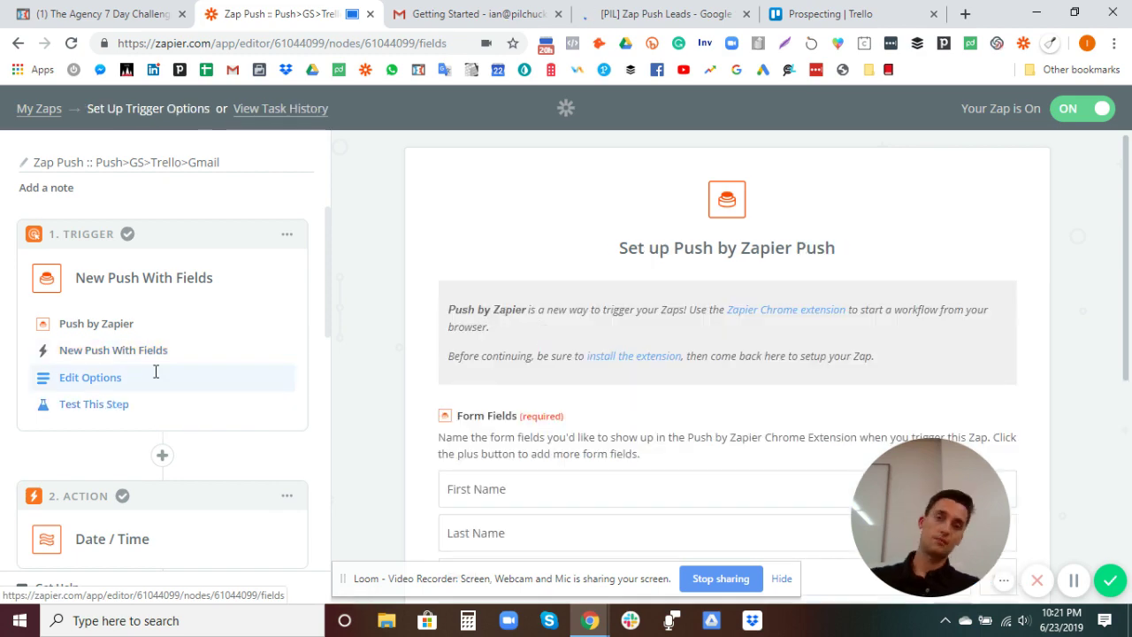
pyautogui.scroll(-3, 570, 456)
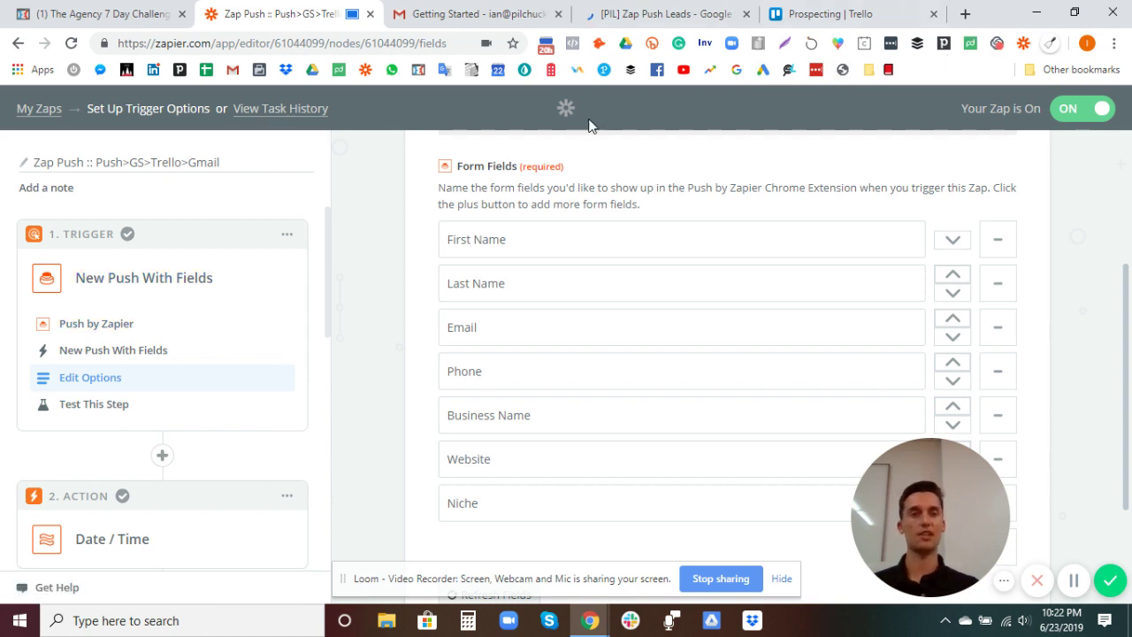
pyautogui.scroll(-3, 127, 392)
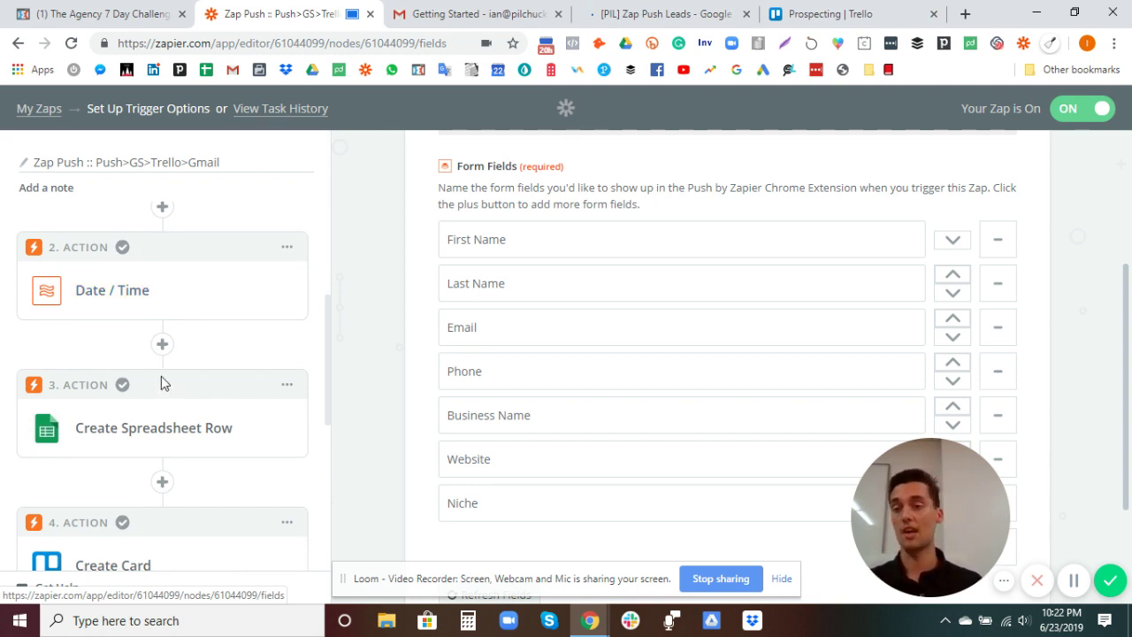
pyautogui.scroll(-1, 161, 376)
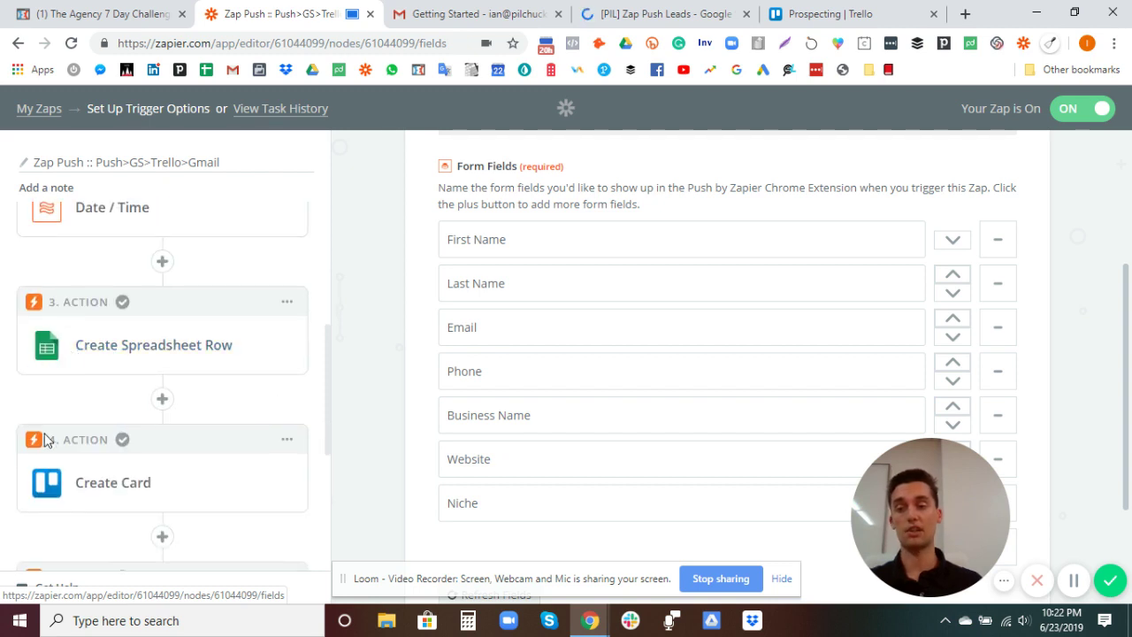
pyautogui.scroll(-2, 38, 430)
pyautogui.scroll(-1, 83, 356)
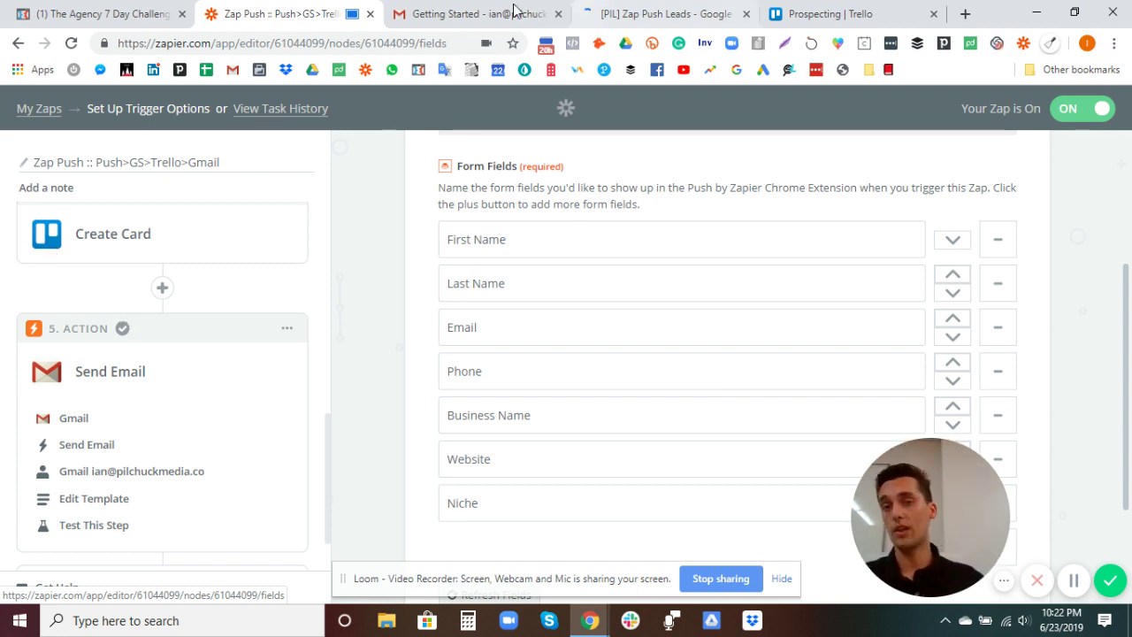
pyautogui.scroll(5, 126, 309)
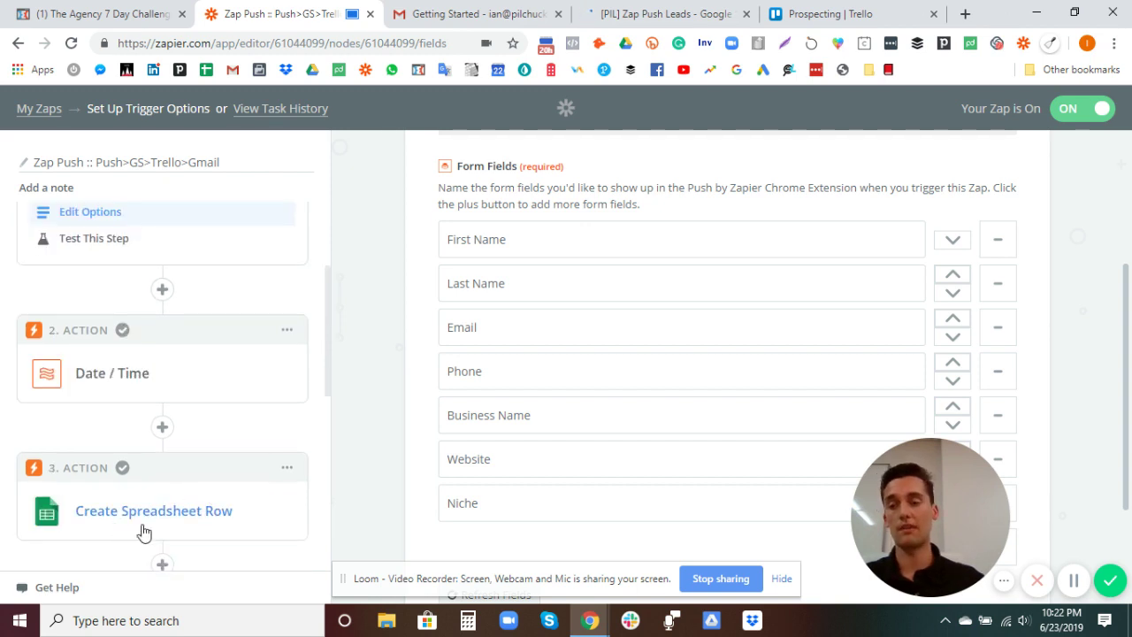
pyautogui.scroll(-3, 143, 527)
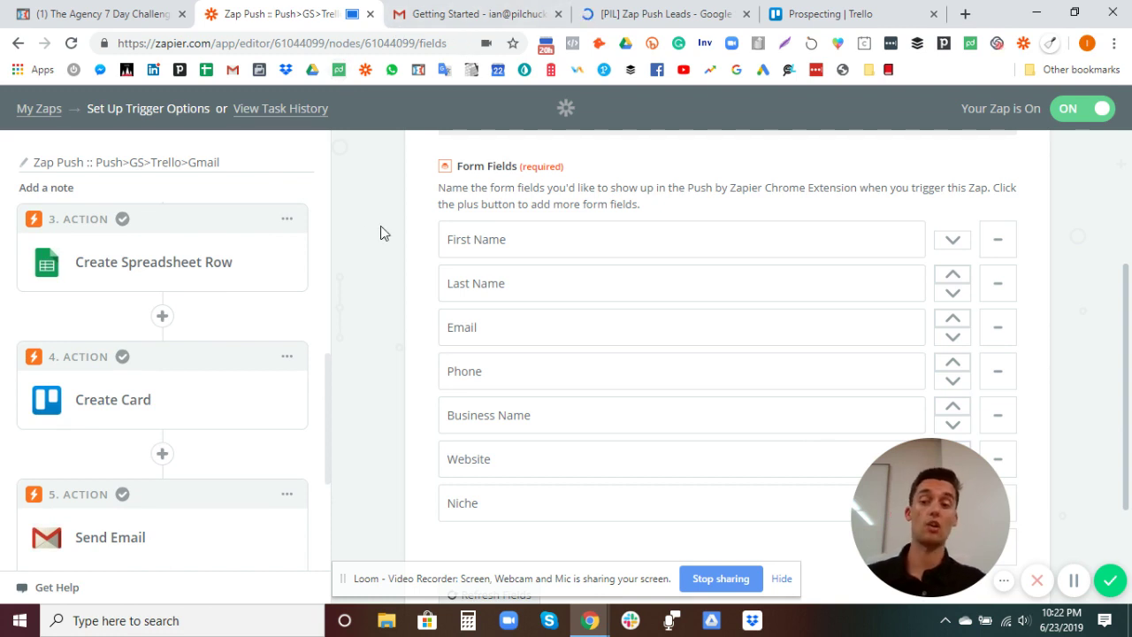
pyautogui.scroll(-3, 99, 540)
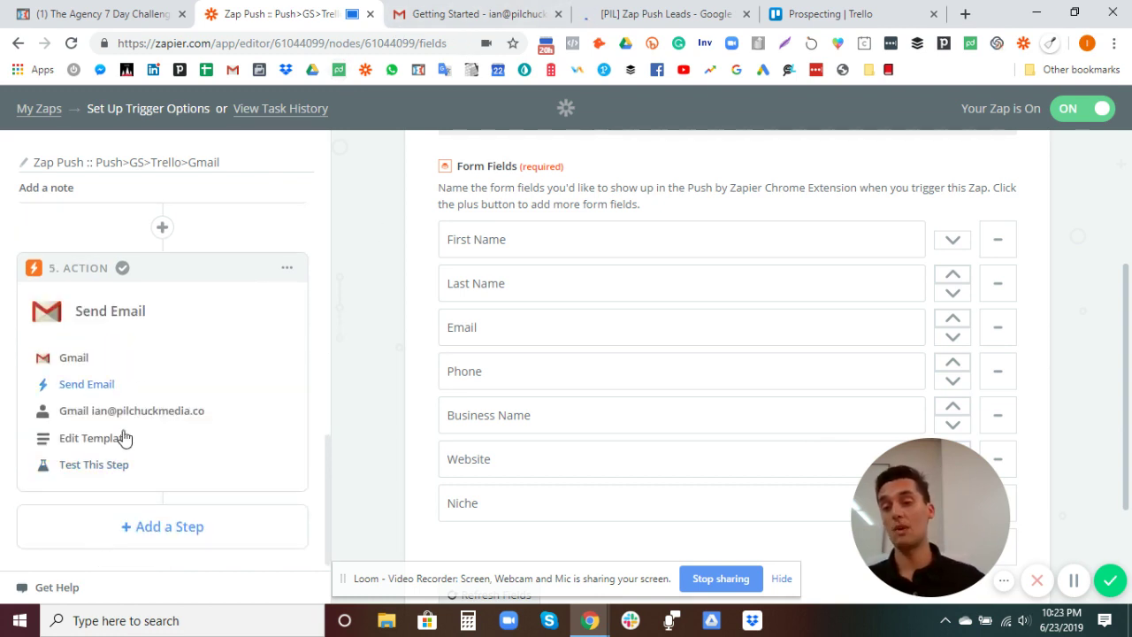
# Step: Open the Send Email template and scroll down to its personalised Body field
pyautogui.click(91, 438)
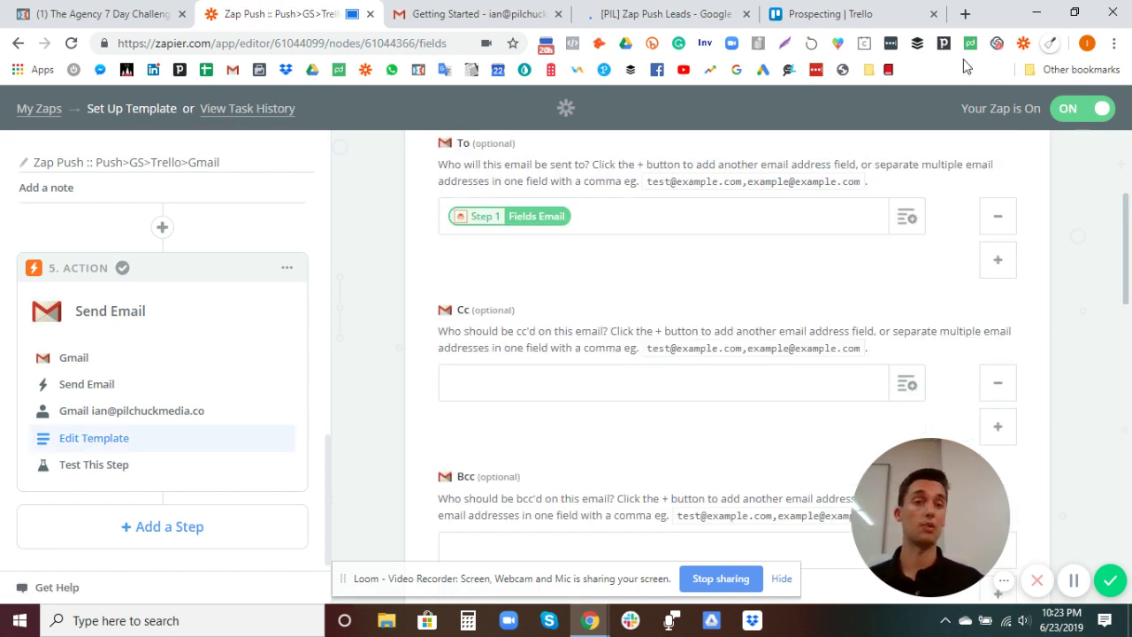
pyautogui.scroll(-3, 725, 353)
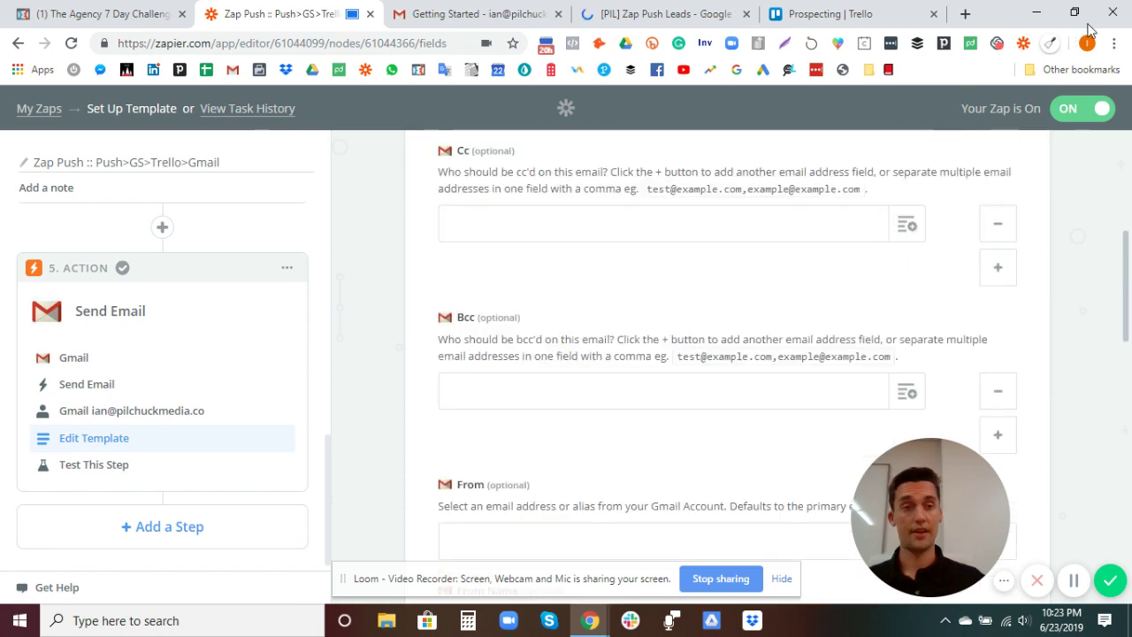
pyautogui.scroll(-8, 560, 430)
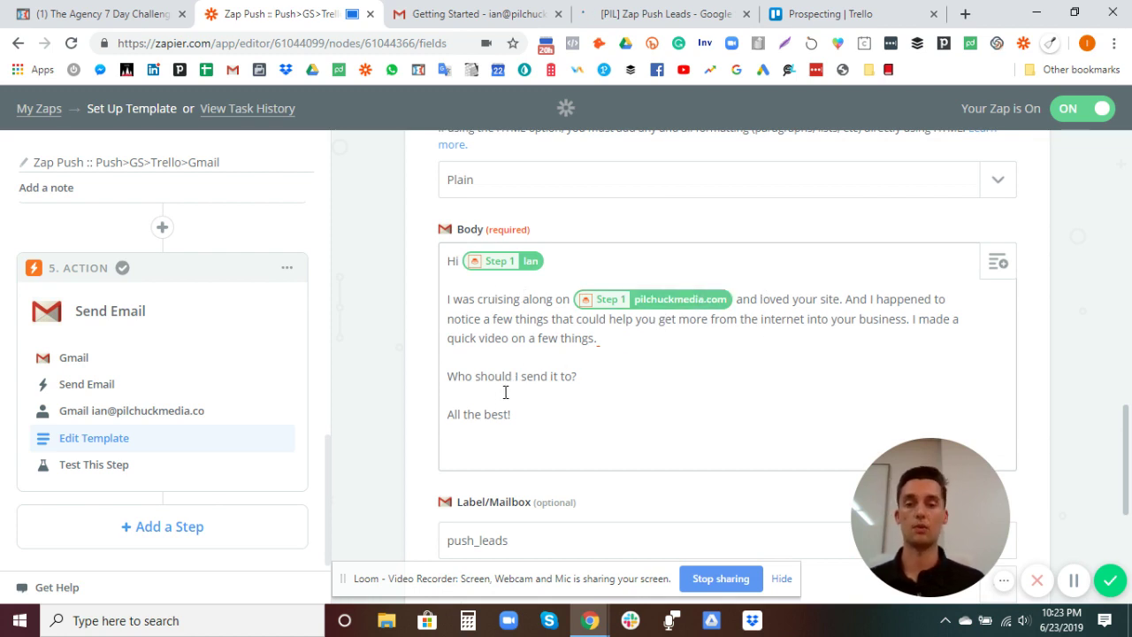
pyautogui.scroll(-1, 576, 389)
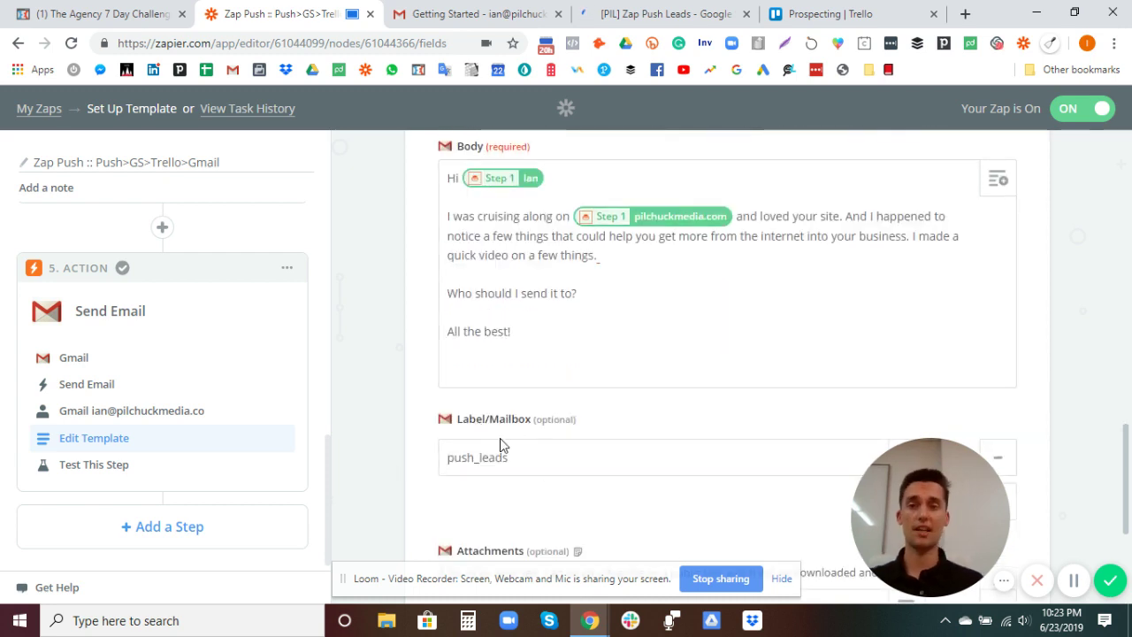
# Step: Switch to Gmail, view the Getting Started email, and return to the inbox
pyautogui.click(457, 17)
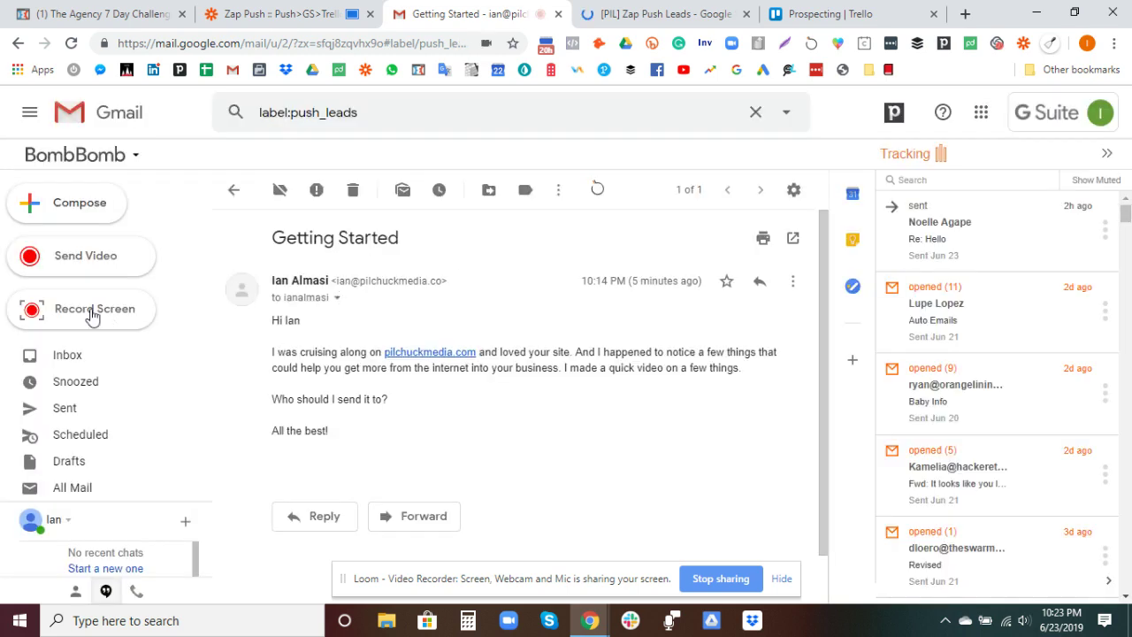
pyautogui.click(62, 357)
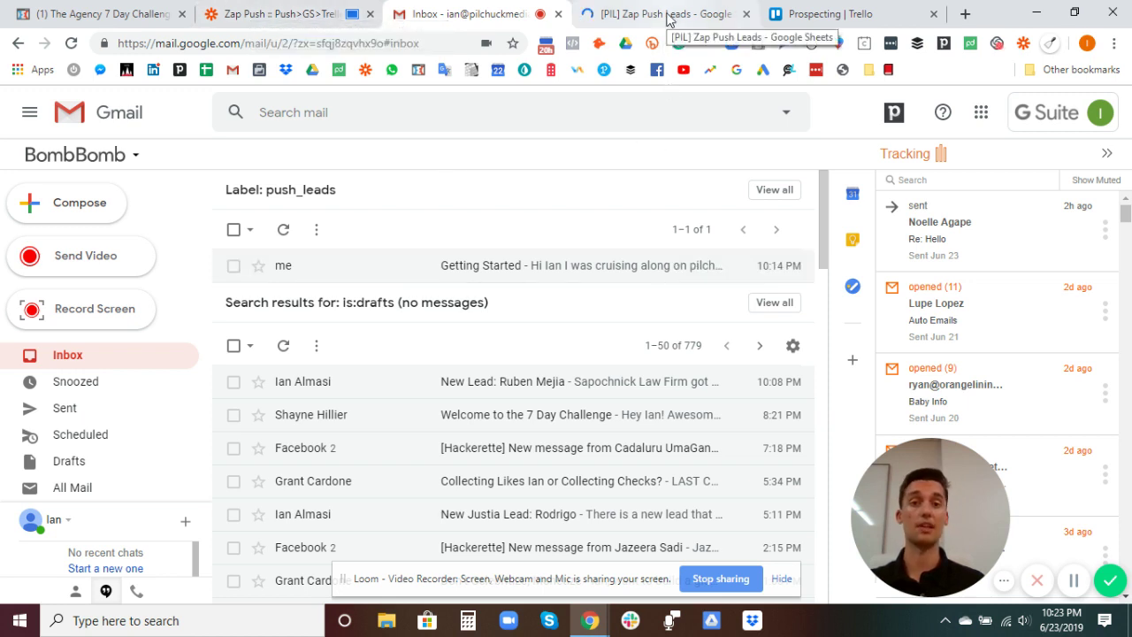
# Step: Open the zap's lead form and enter the lead's name, e-mail address and phone number
pyautogui.click(1022, 44)
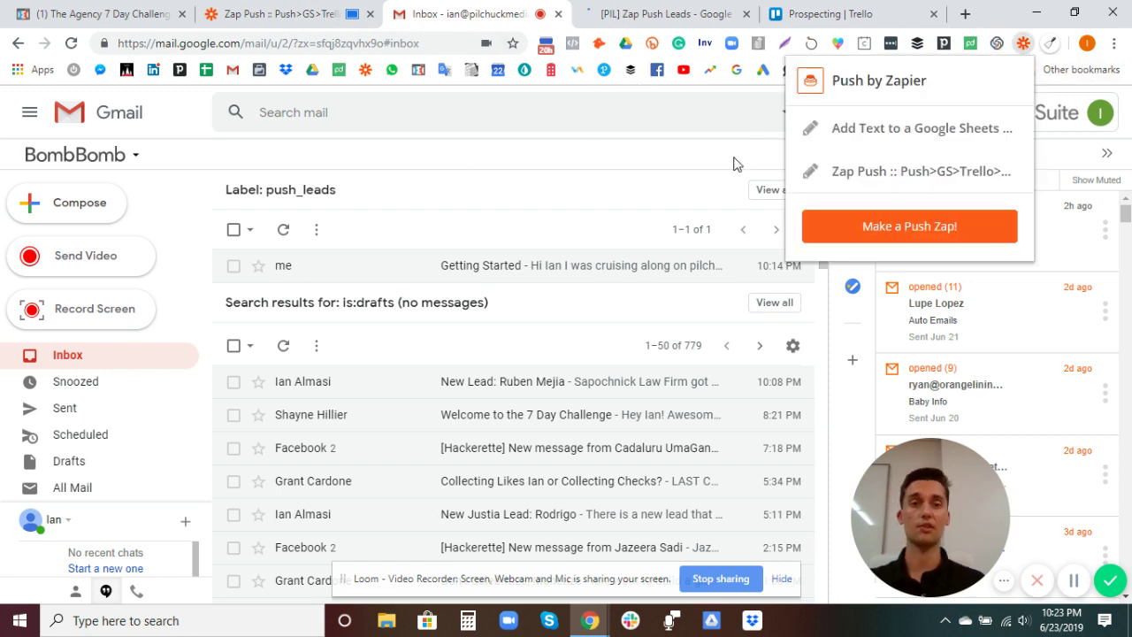
pyautogui.click(887, 177)
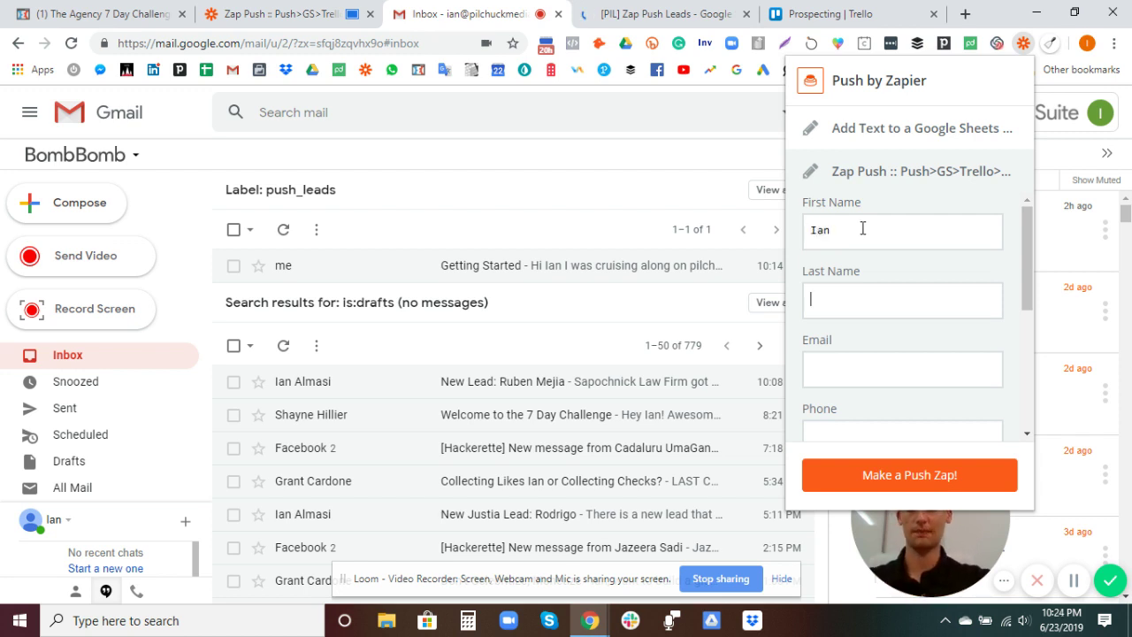
pyautogui.write('lmasi')
pyautogui.press('Tab')
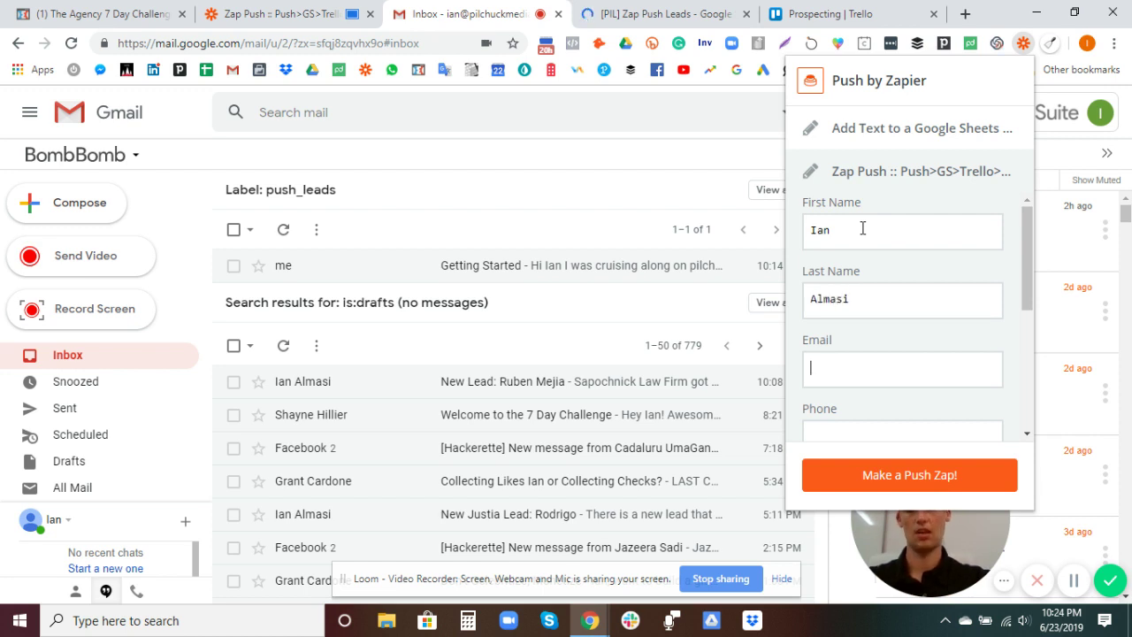
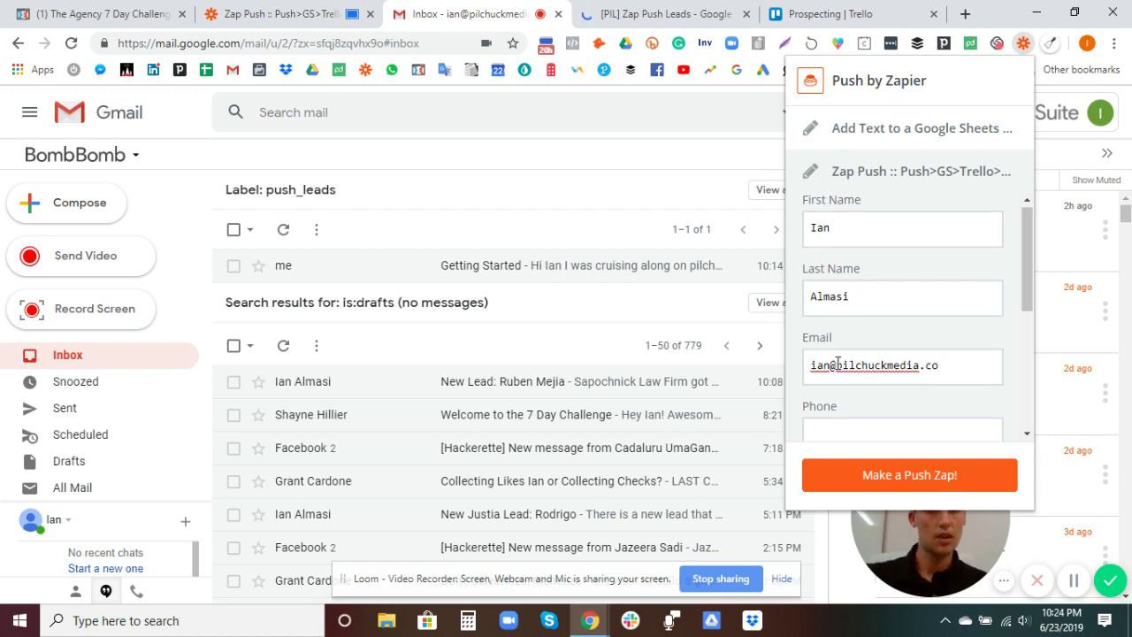
pyautogui.scroll(-3, 874, 385)
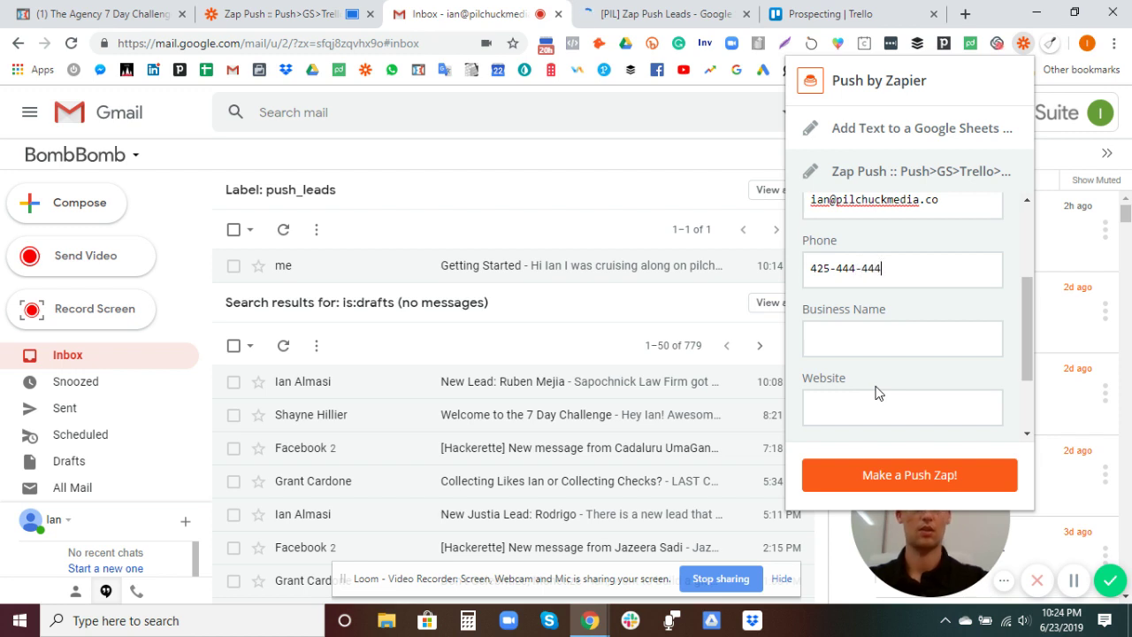
pyautogui.write('425-444-4444')
# Step: Enter business Pilchuck Media and website pilchuckmedia.com, fixing the comma typo, then submit the form
pyautogui.click(873, 345)
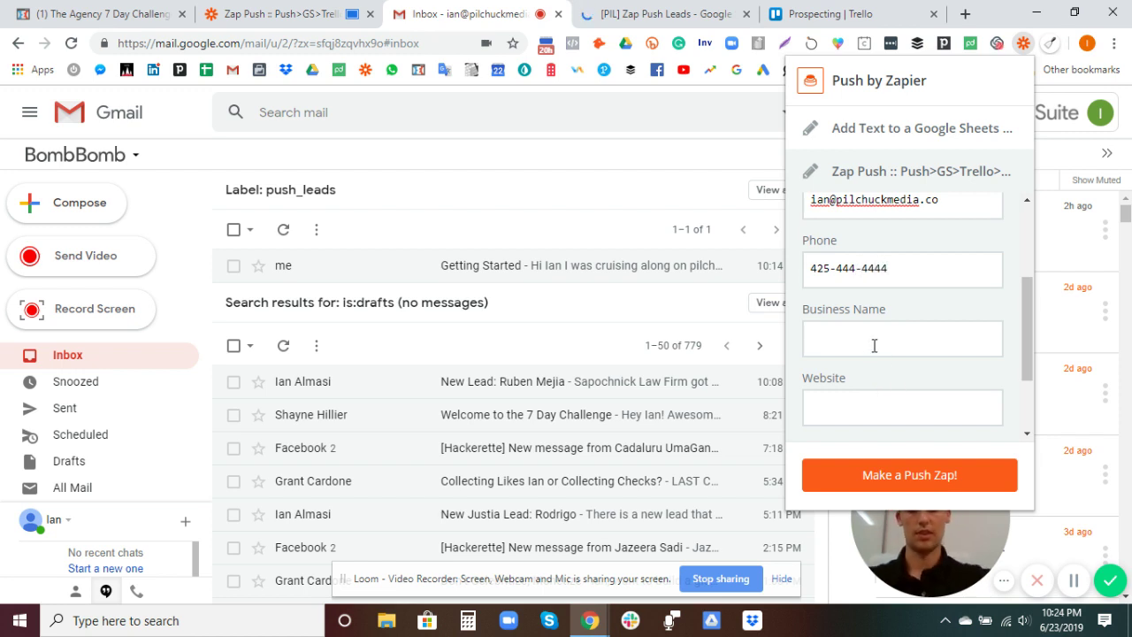
pyautogui.write('Pilchu')
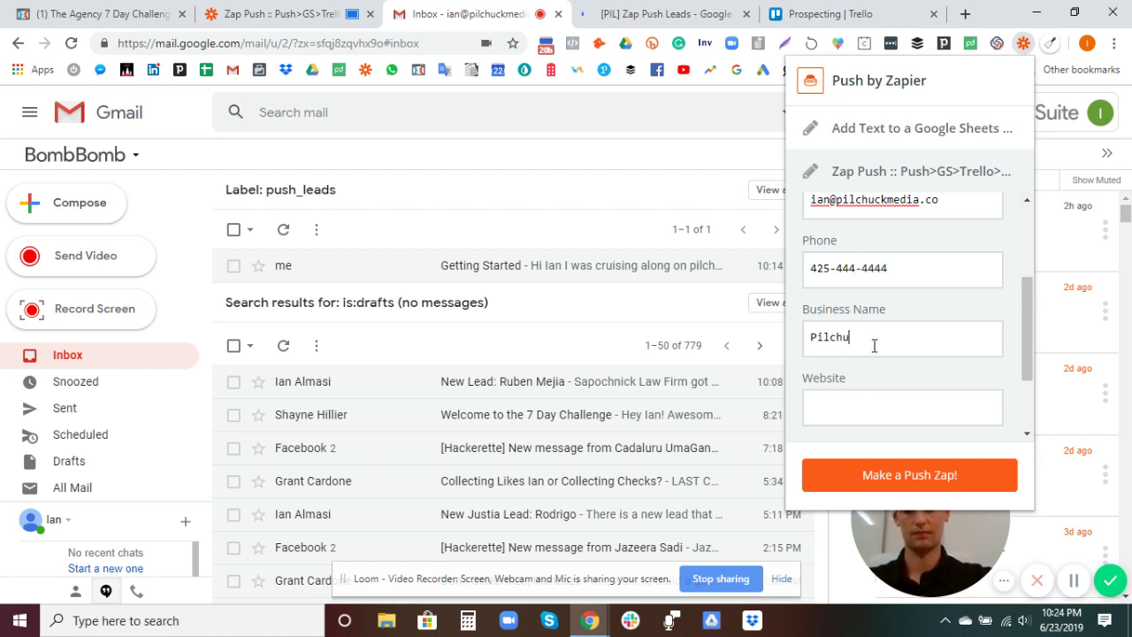
pyautogui.write('ck Media')
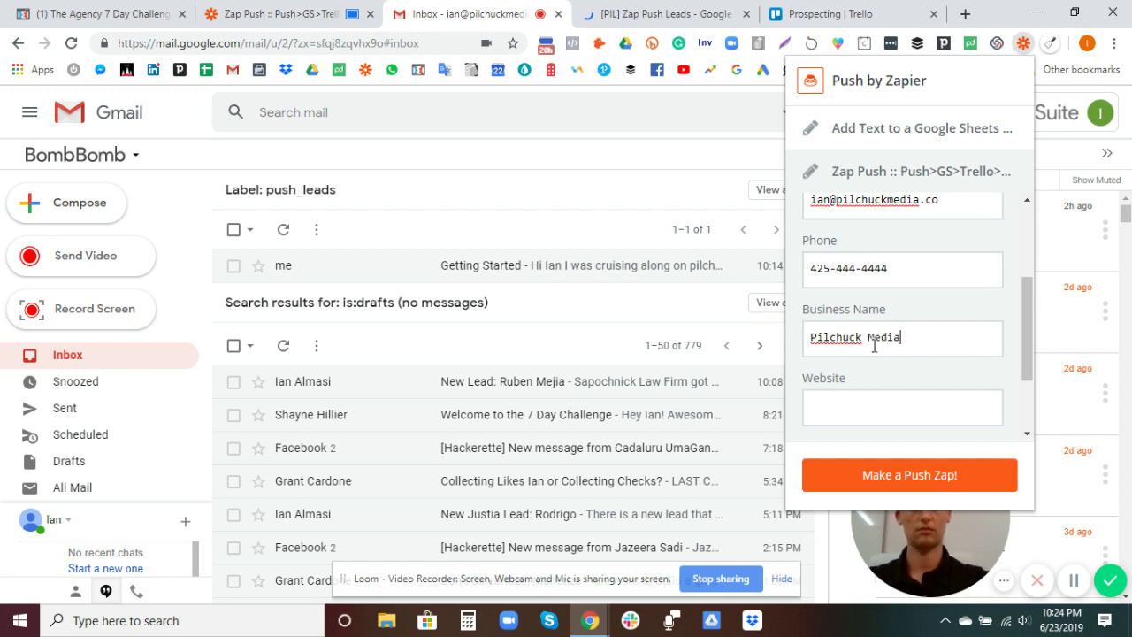
pyautogui.write('p')
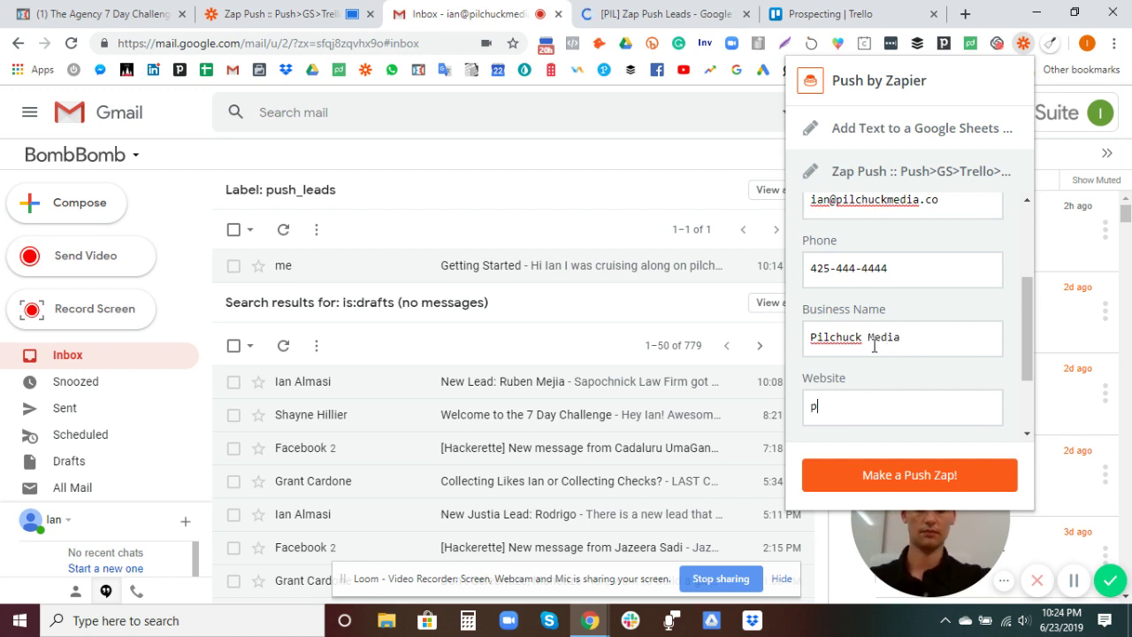
pyautogui.write('ilchuckmedia')
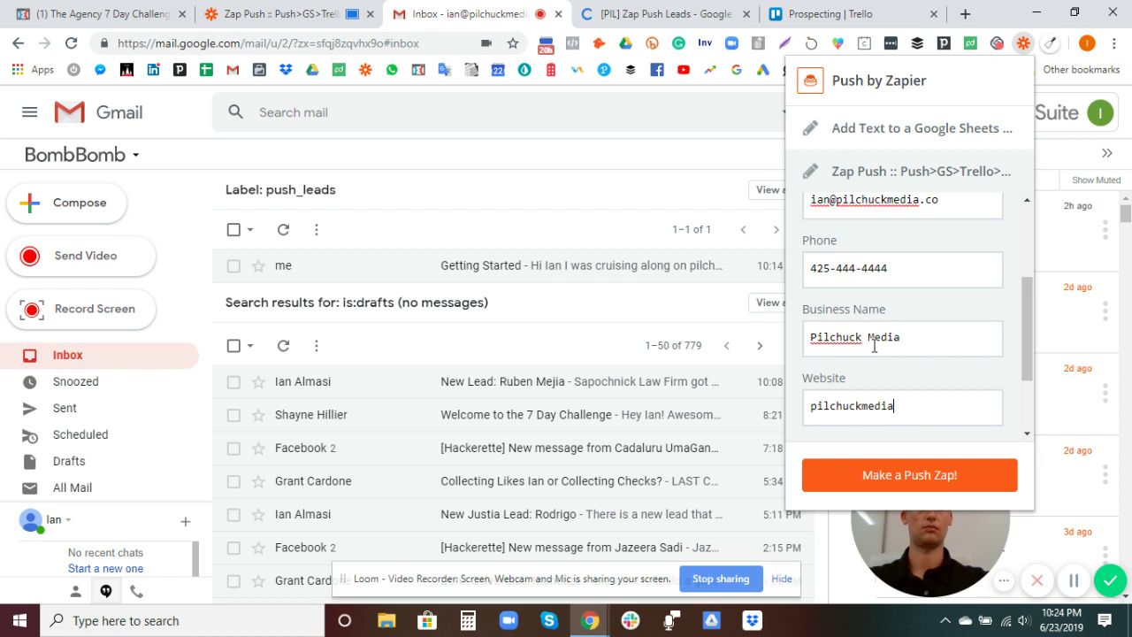
pyautogui.write(',co')
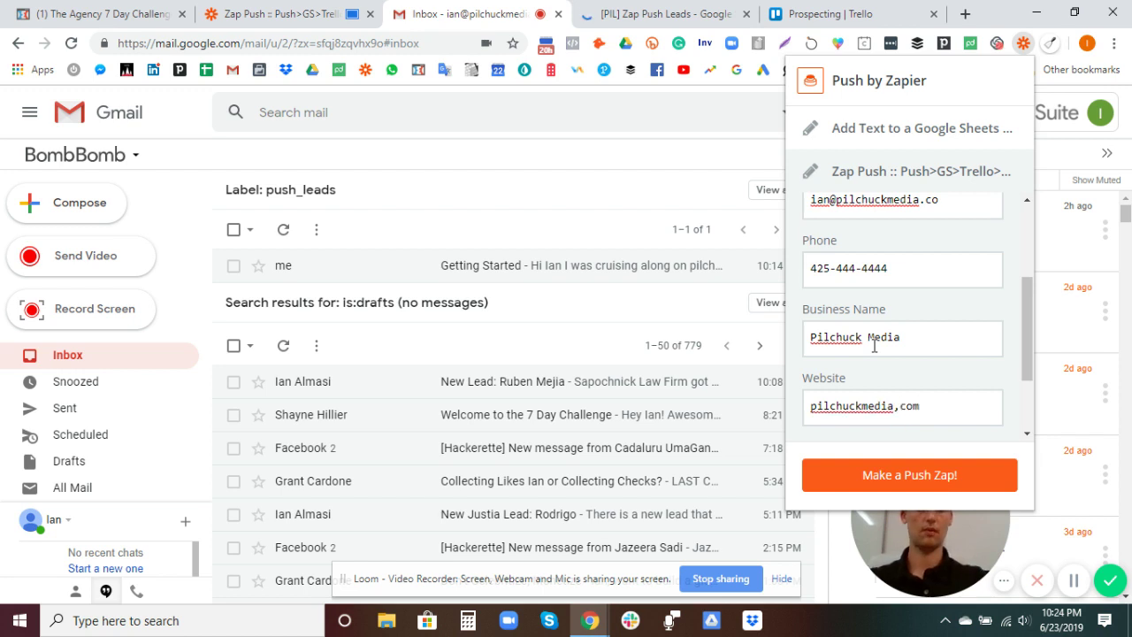
pyautogui.click(900, 405)
pyautogui.press('BackSpace')
pyautogui.write('.')
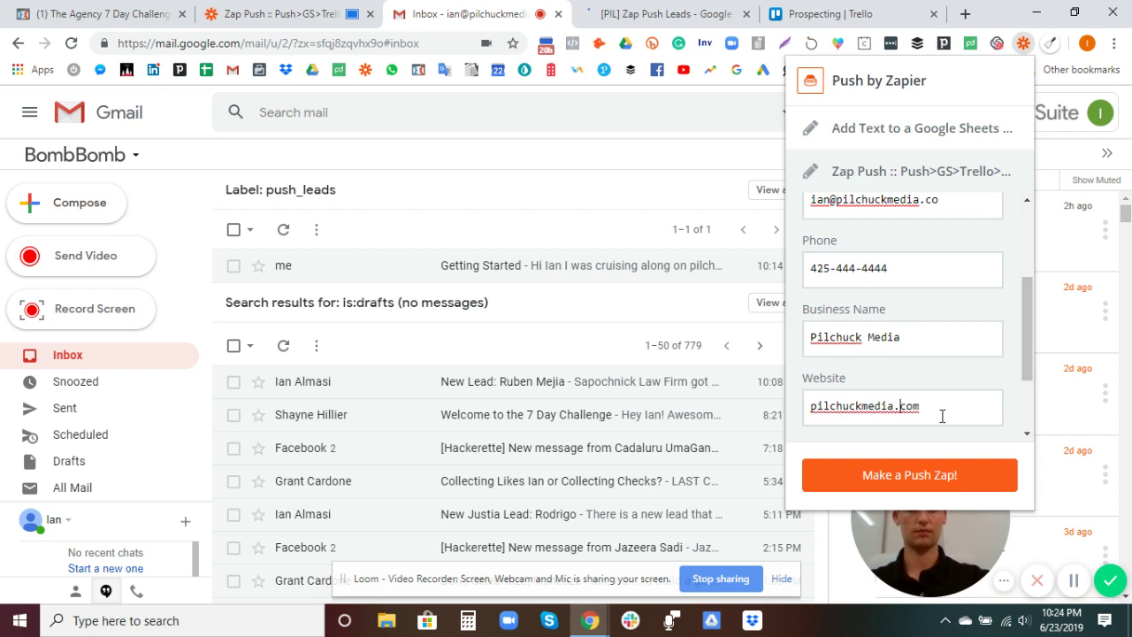
pyautogui.scroll(-2, 911, 381)
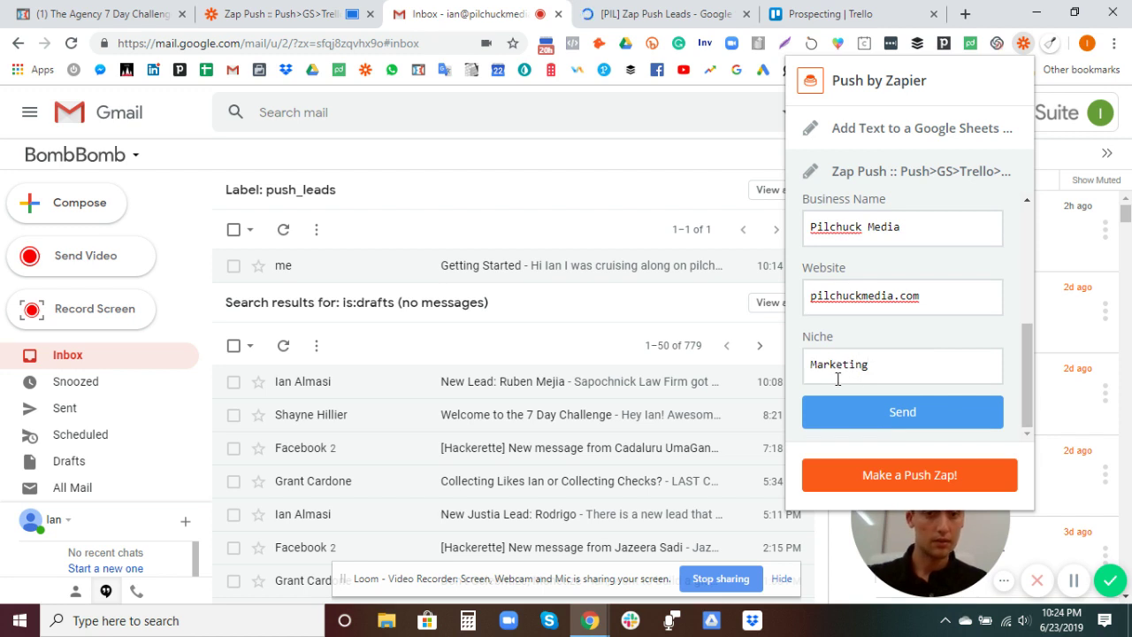
pyautogui.scroll(5, 894, 330)
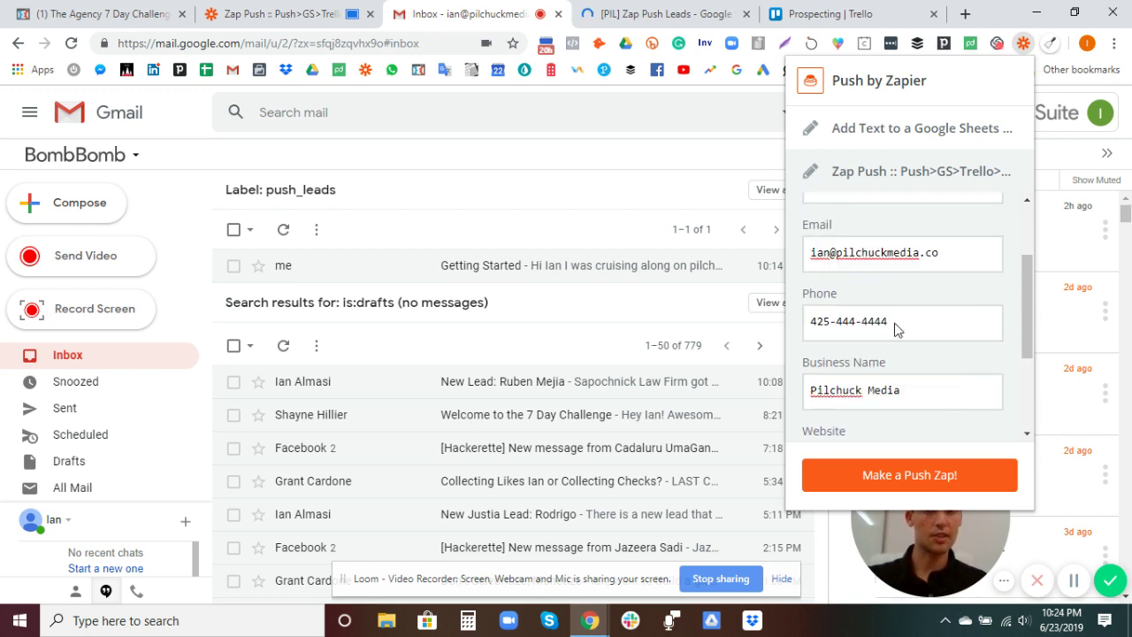
pyautogui.scroll(-5, 912, 301)
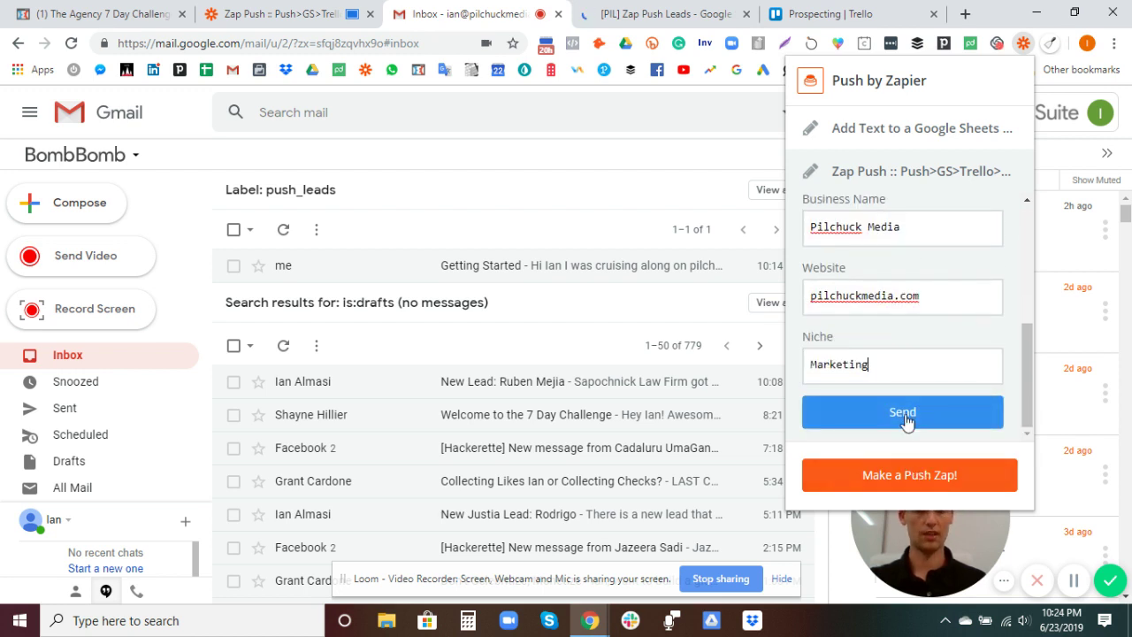
pyautogui.click(901, 406)
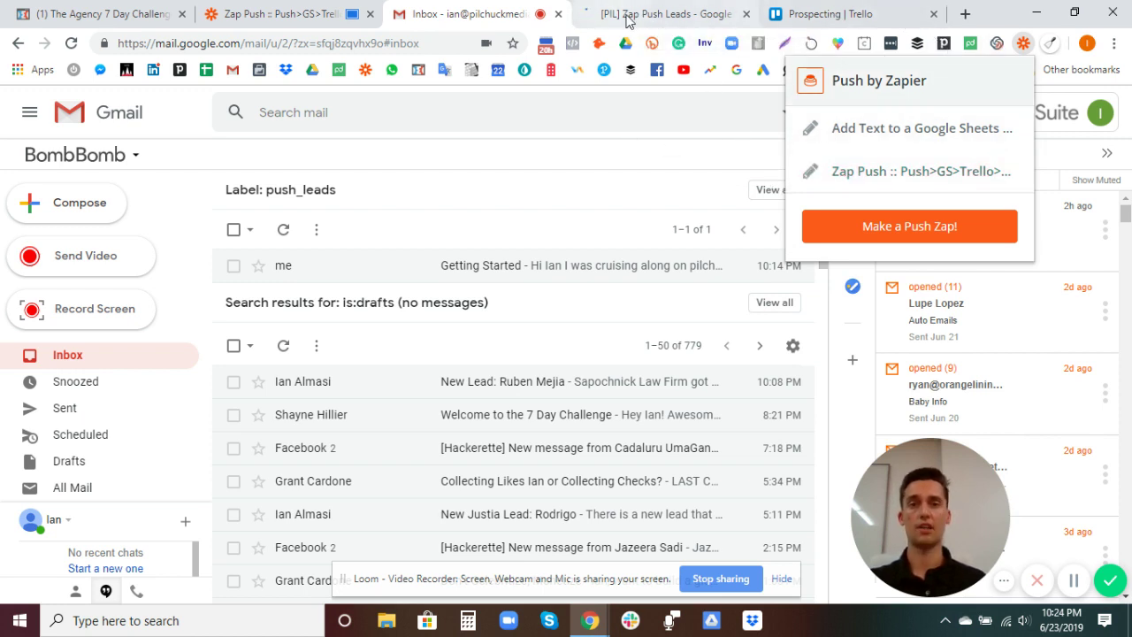
# Step: Reload the Trello Prospecting board and check the new Pilchuck Media Jun 24 2019 card's description
pyautogui.click(829, 15)
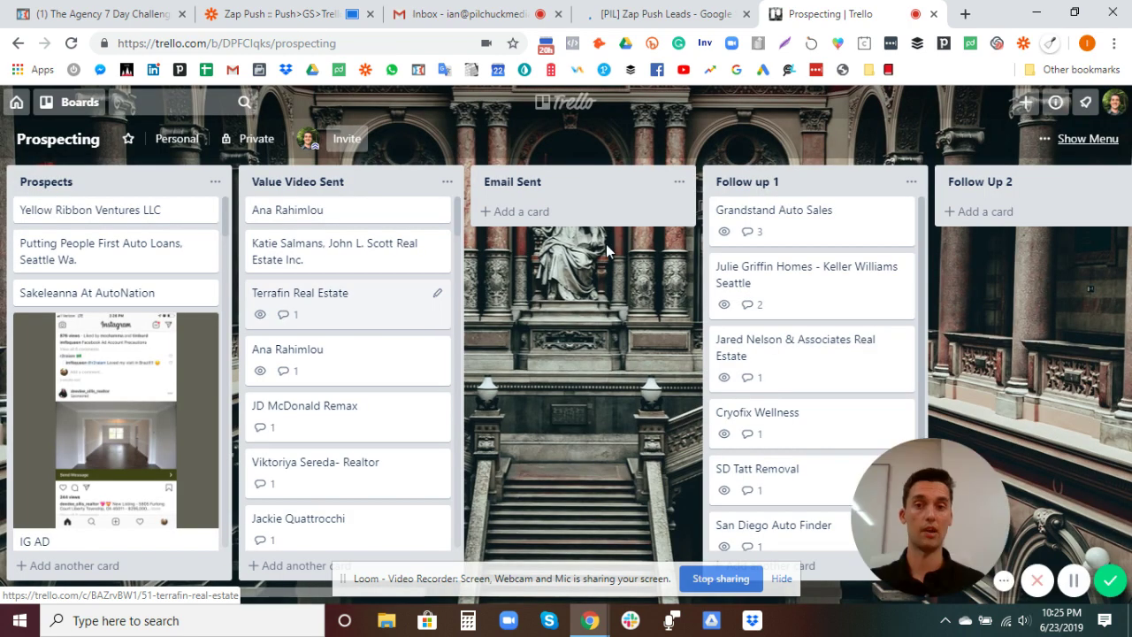
pyautogui.click(73, 44)
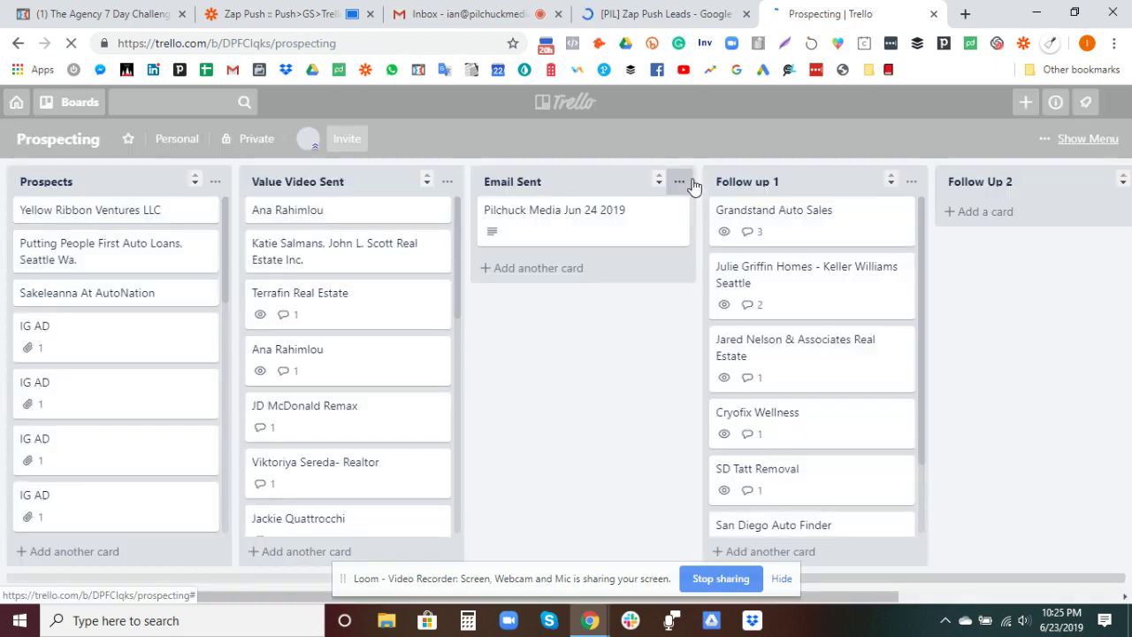
pyautogui.click(546, 217)
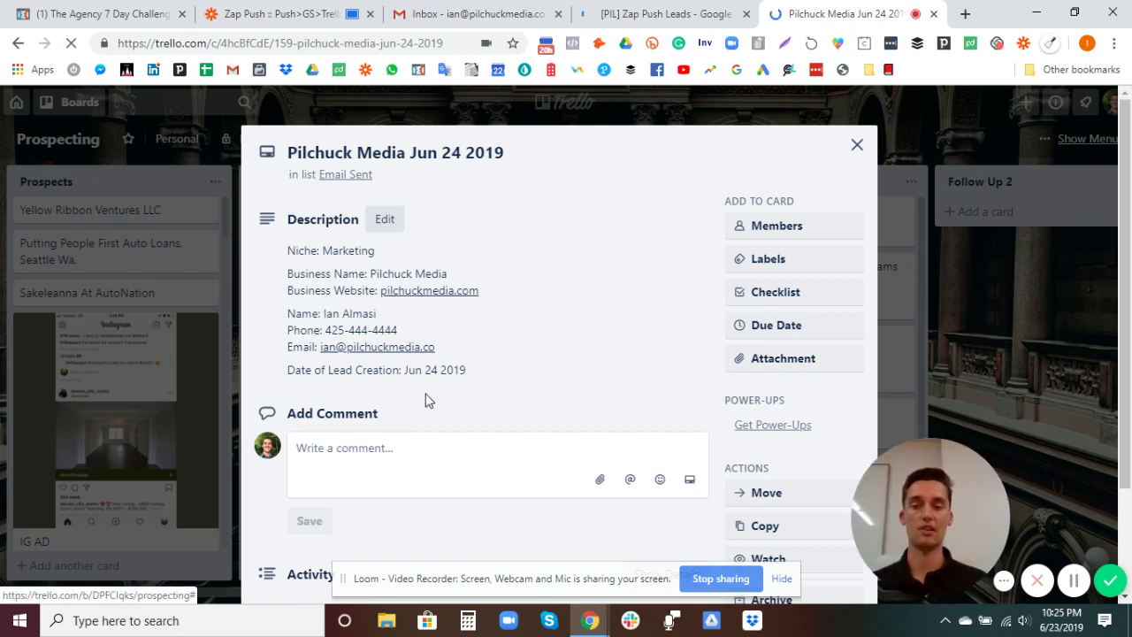
pyautogui.scroll(-3, 523, 348)
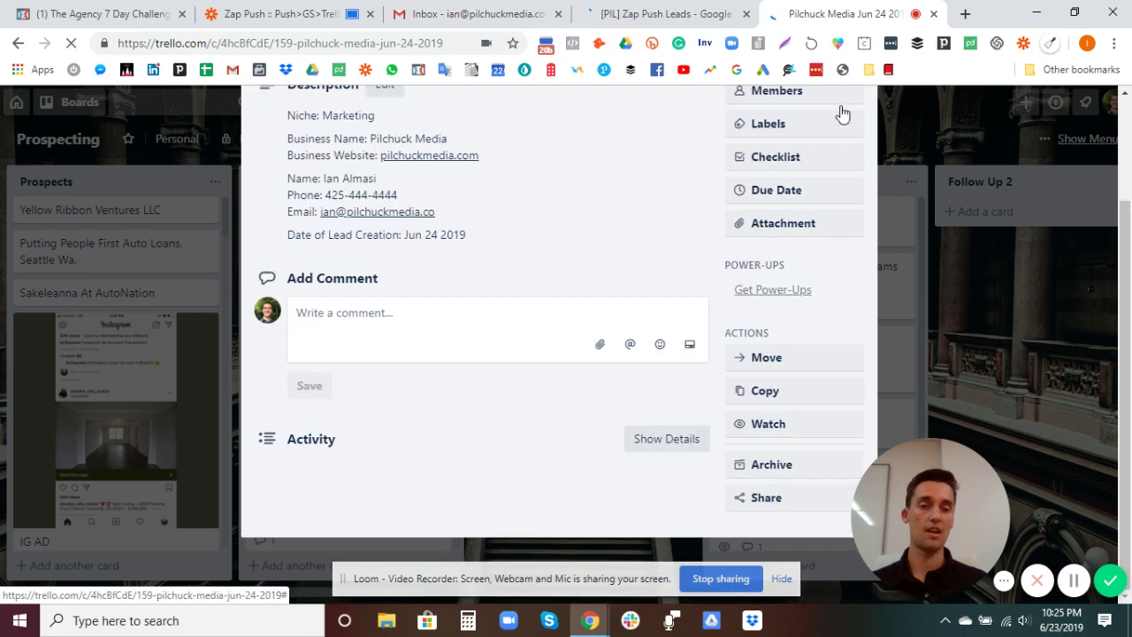
pyautogui.scroll(3, 844, 124)
pyautogui.click(855, 147)
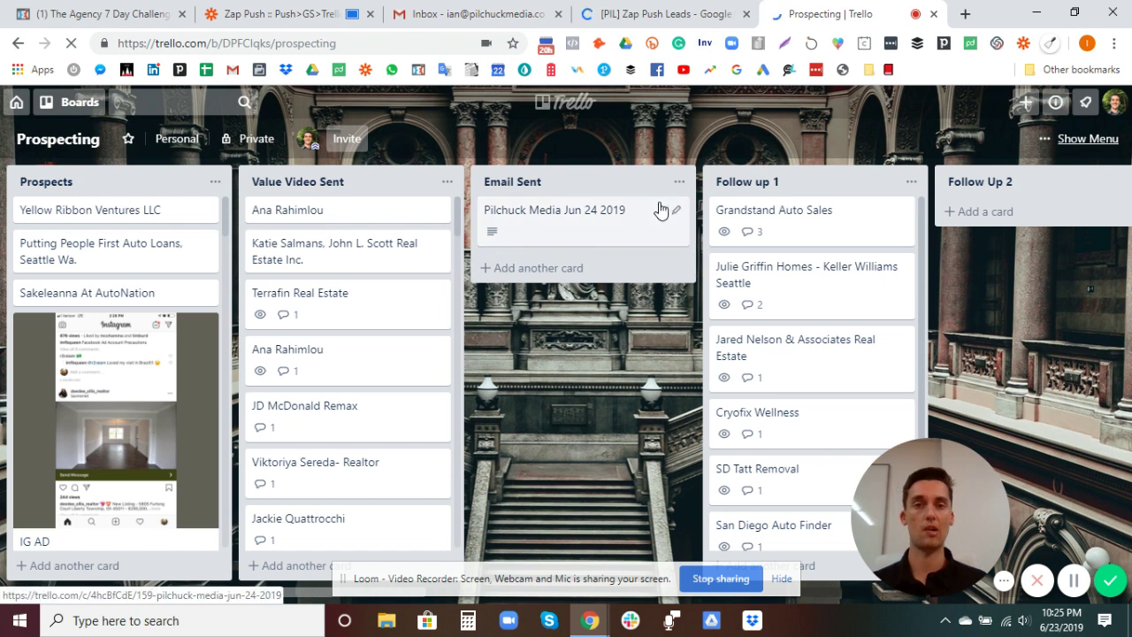
# Step: Review the Pilchuck Media lead in row 2 of [PIL] Zap Push Leads, then return to Gmail
pyautogui.click(670, 15)
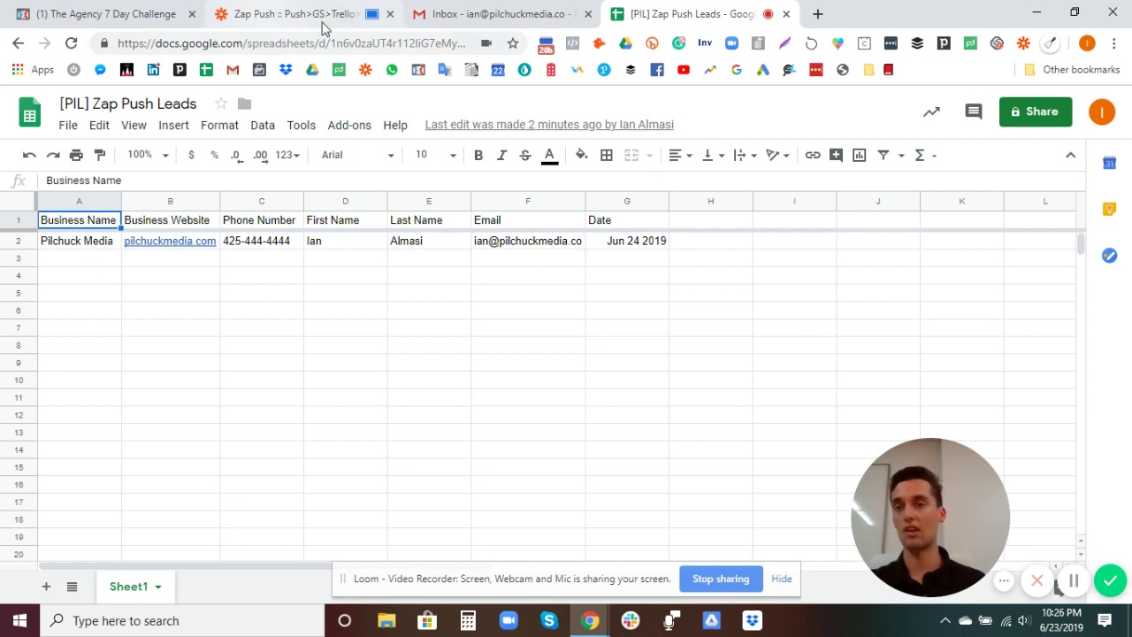
pyautogui.click(467, 15)
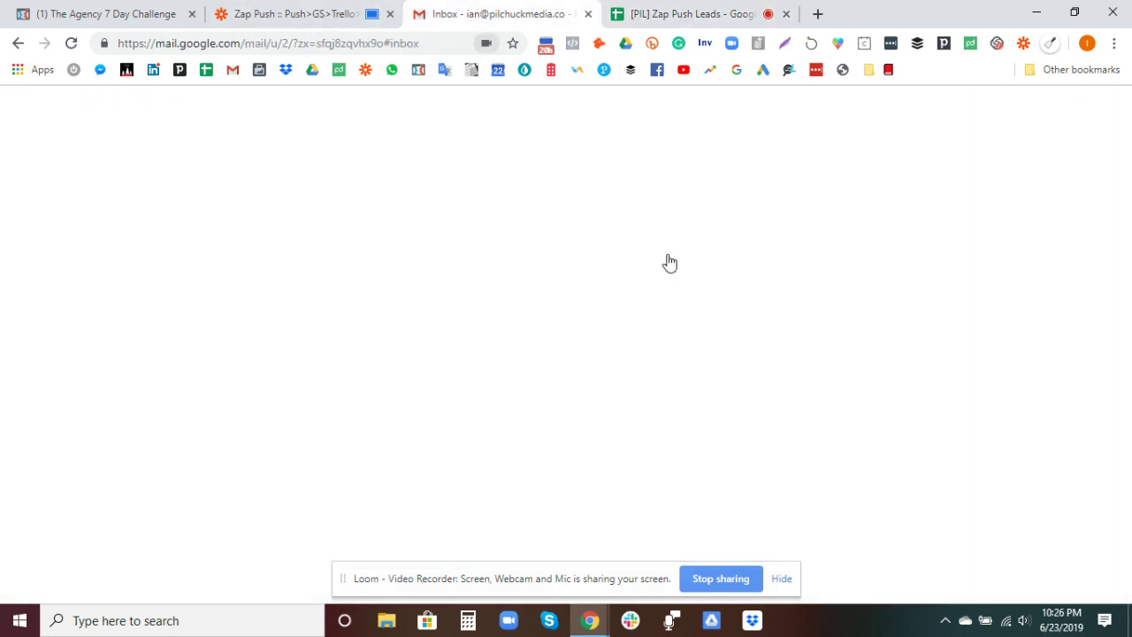